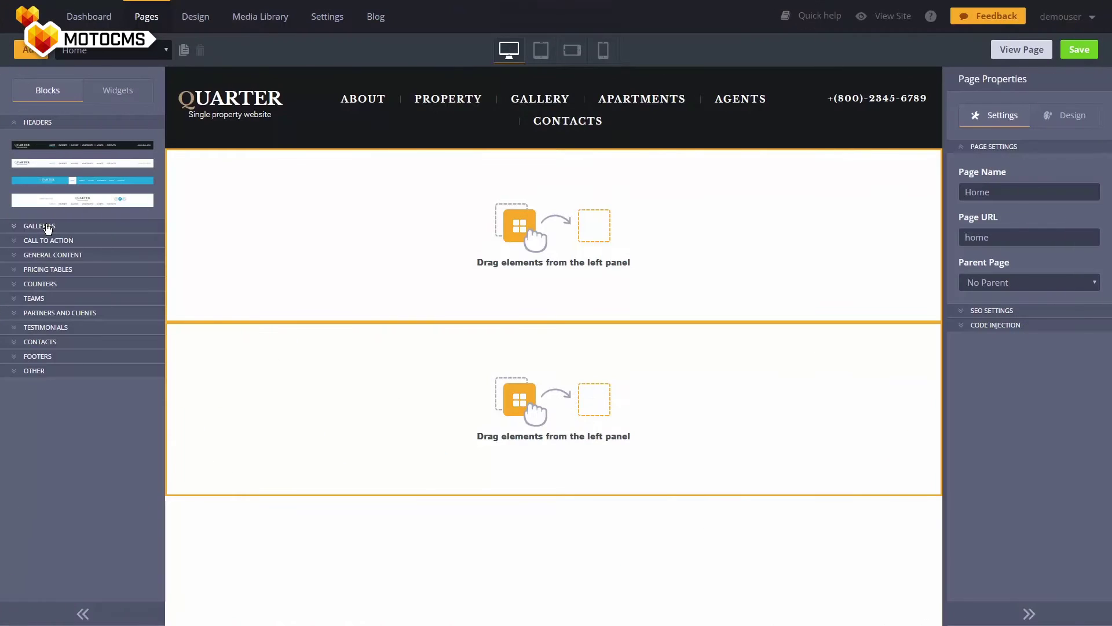
Stack a Grid Gallery on top, then About the Project, then the white counters block
left_click(46, 226)
scroll(51, 352, "down", 5)
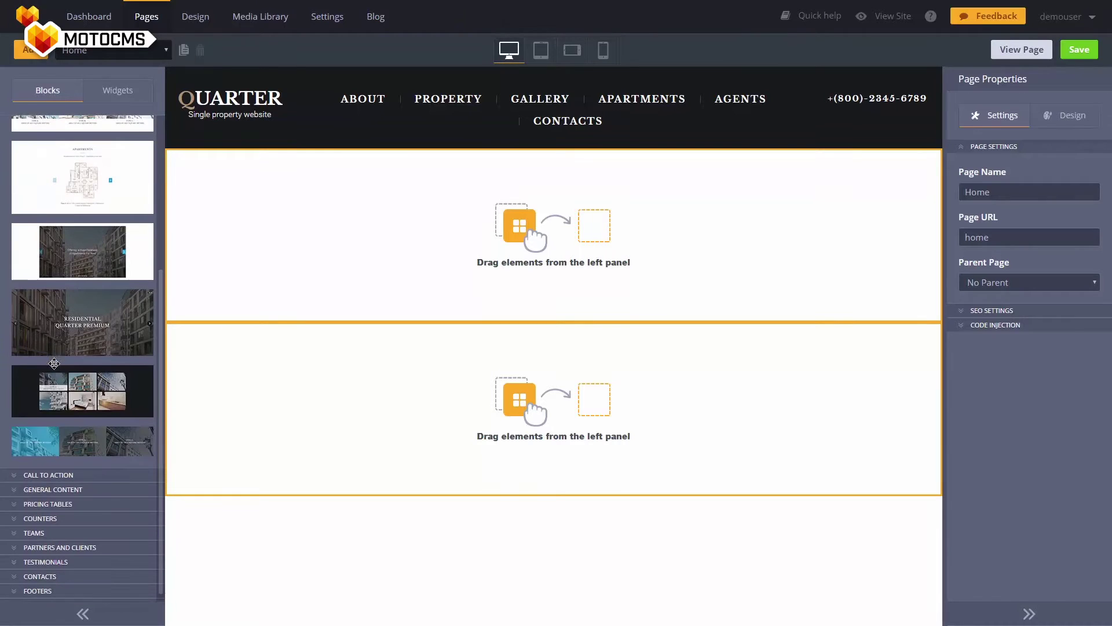
left_click_drag(119, 388, 528, 254)
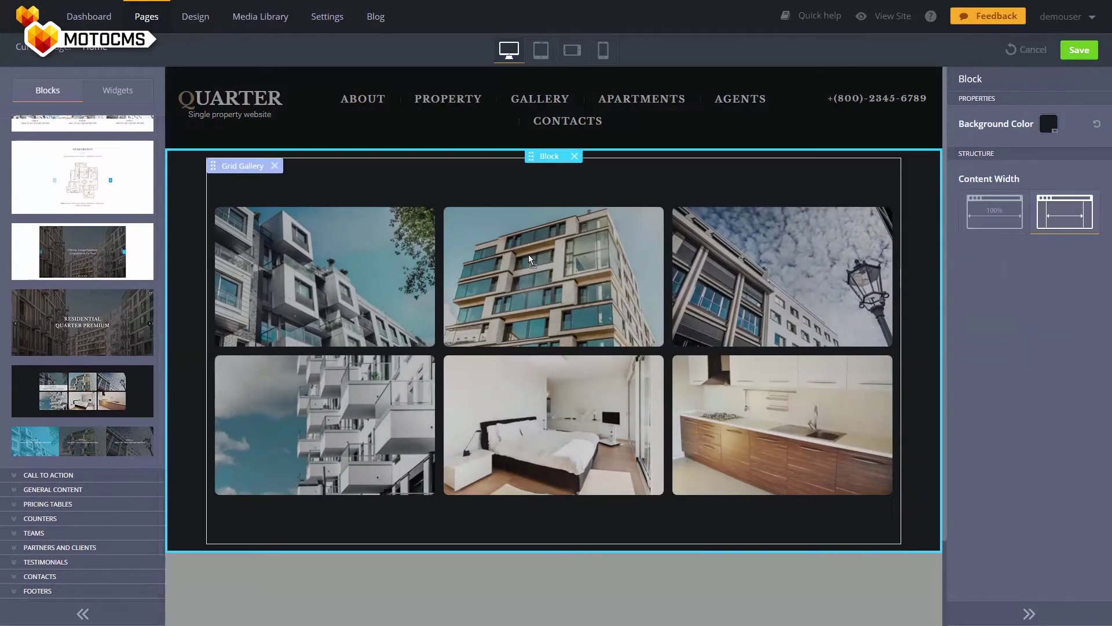
left_click(53, 490)
left_click_drag(83, 443, 416, 450)
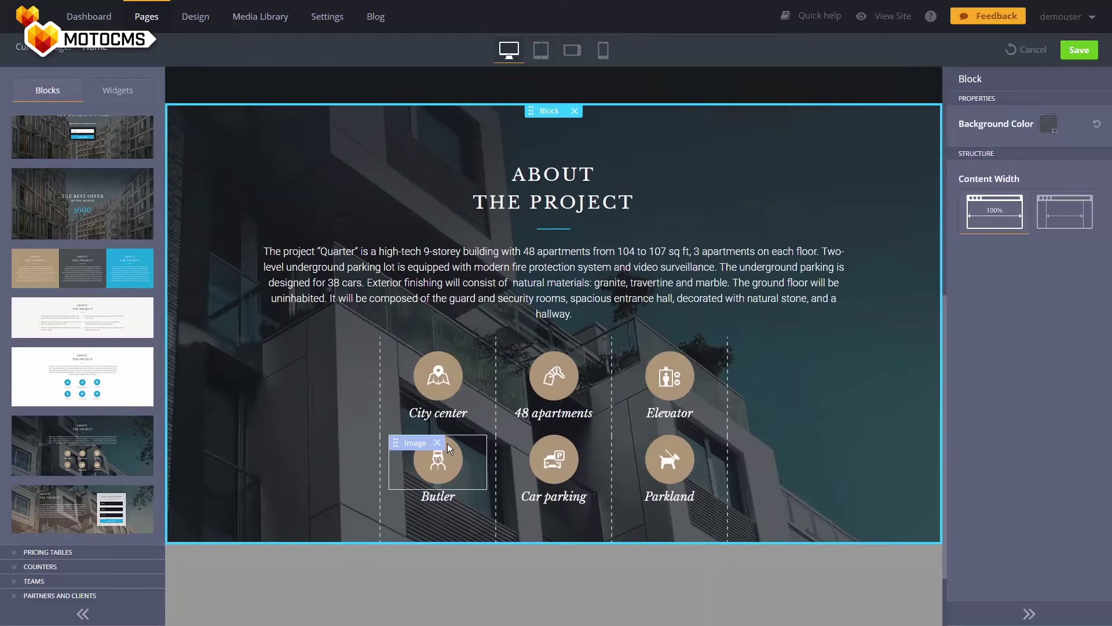
left_click(40, 566)
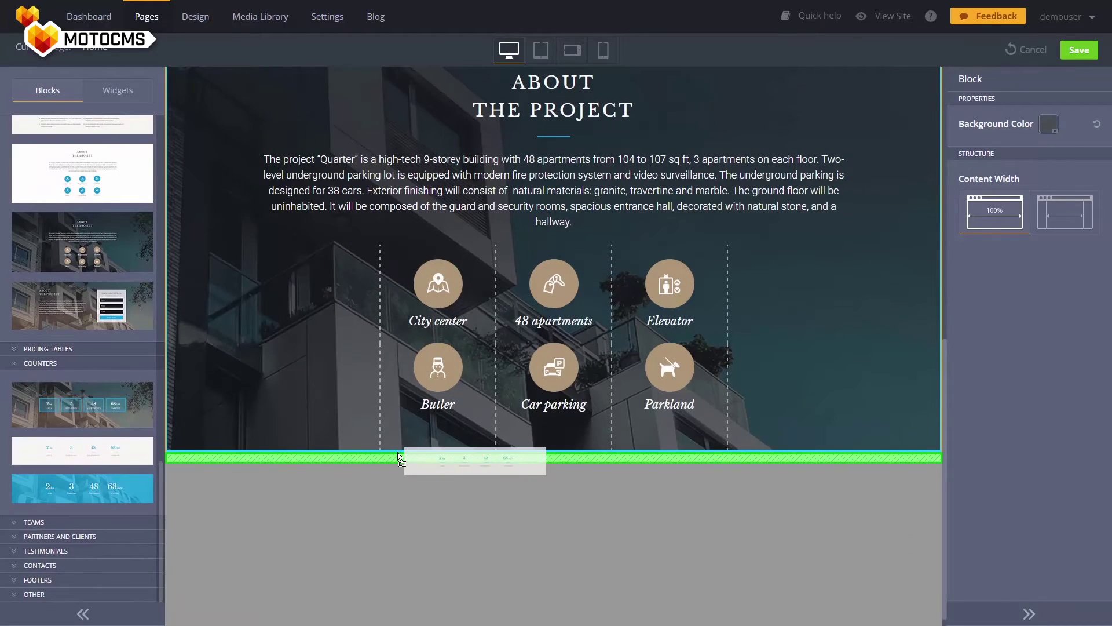
left_click_drag(96, 457, 397, 453)
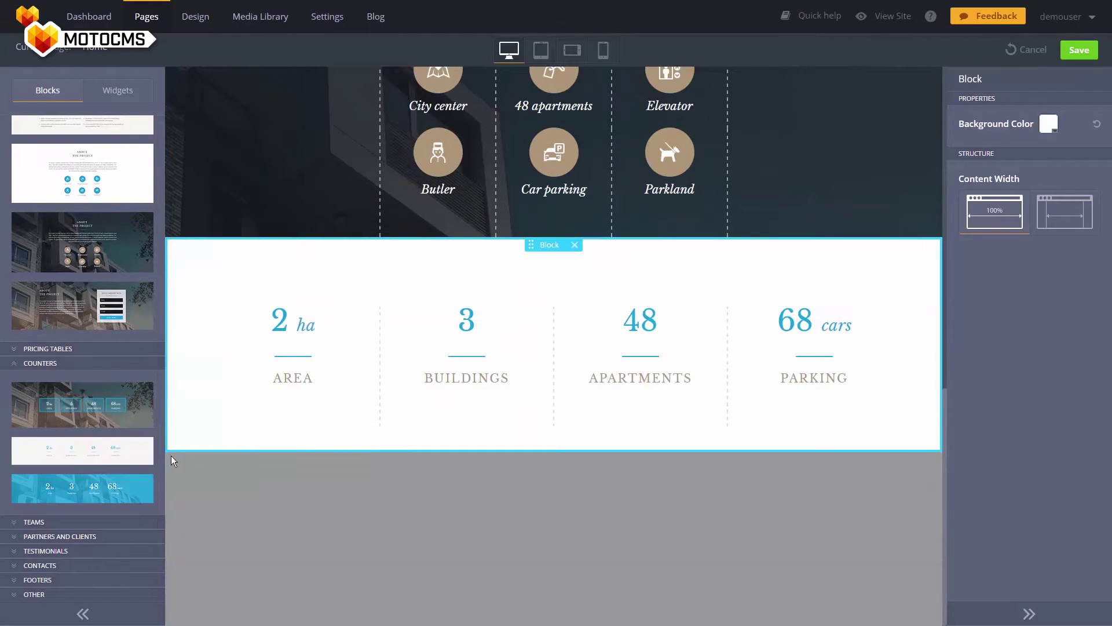